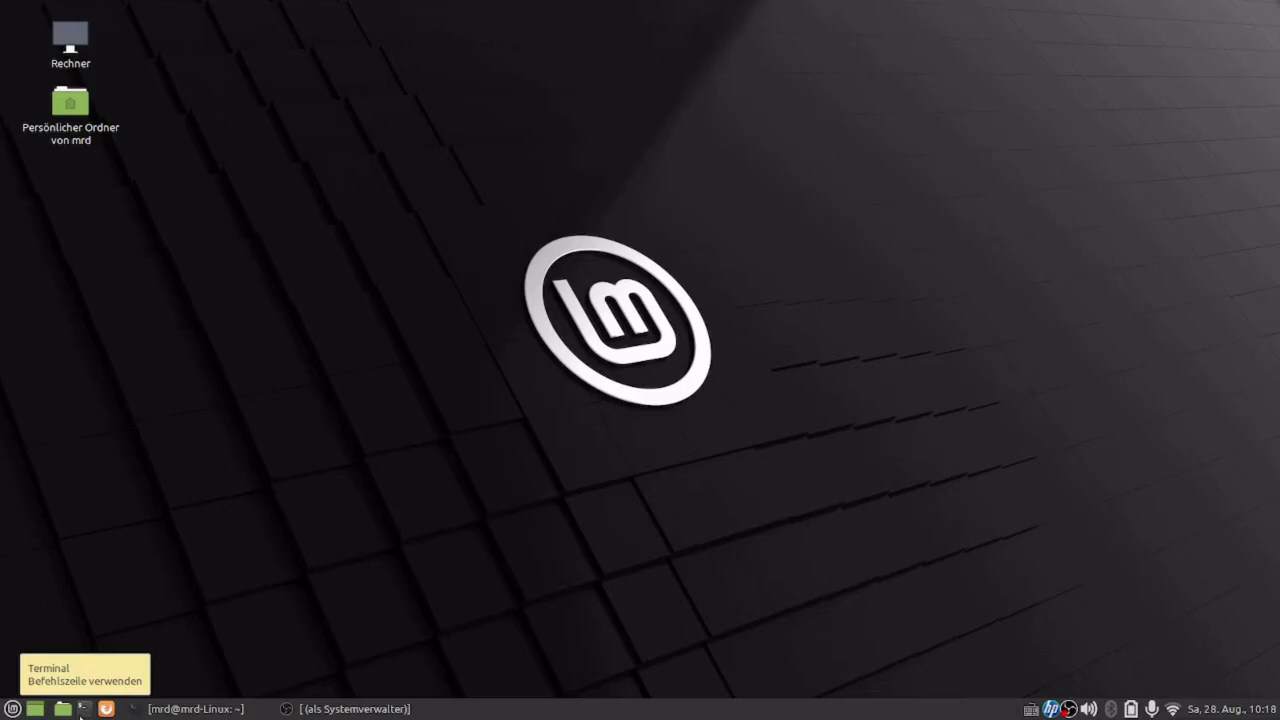
# Step: Launch Snuffler from a terminal with the snuffler command and maximize its window
pyautogui.click(83, 709)
pyautogui.write('snuffler')
pyautogui.press('Return')
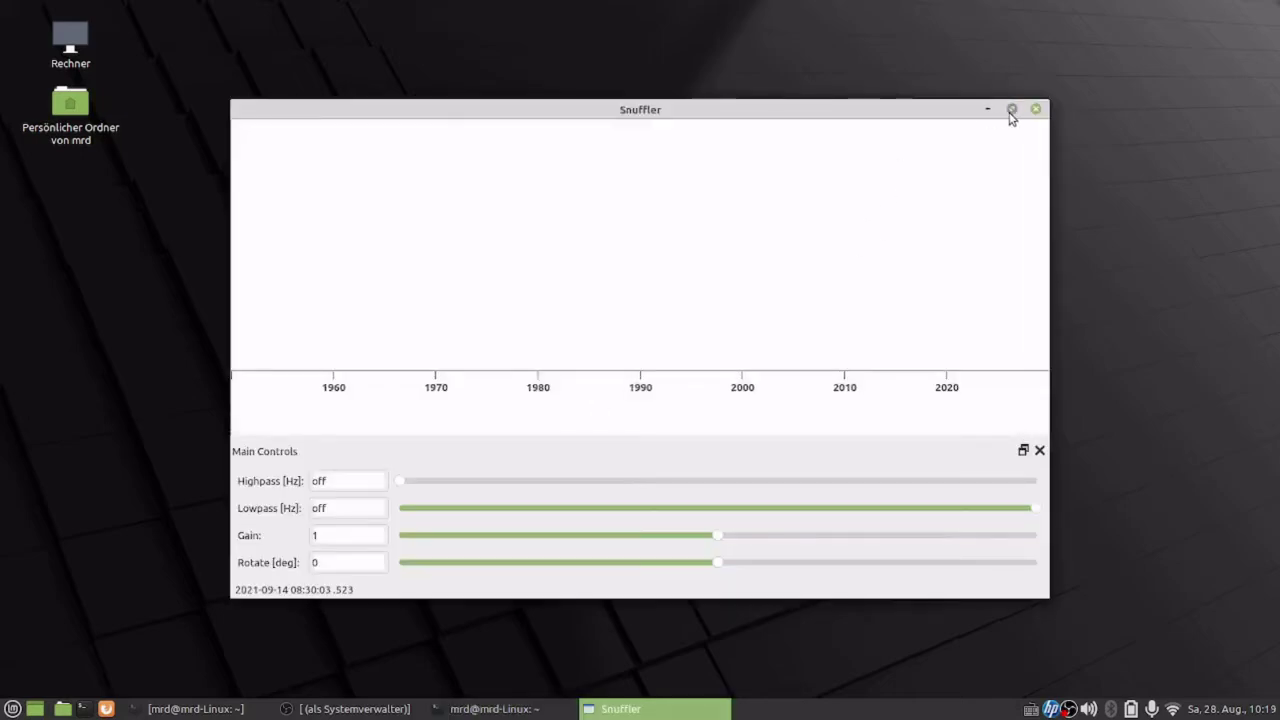
pyautogui.click(1011, 110)
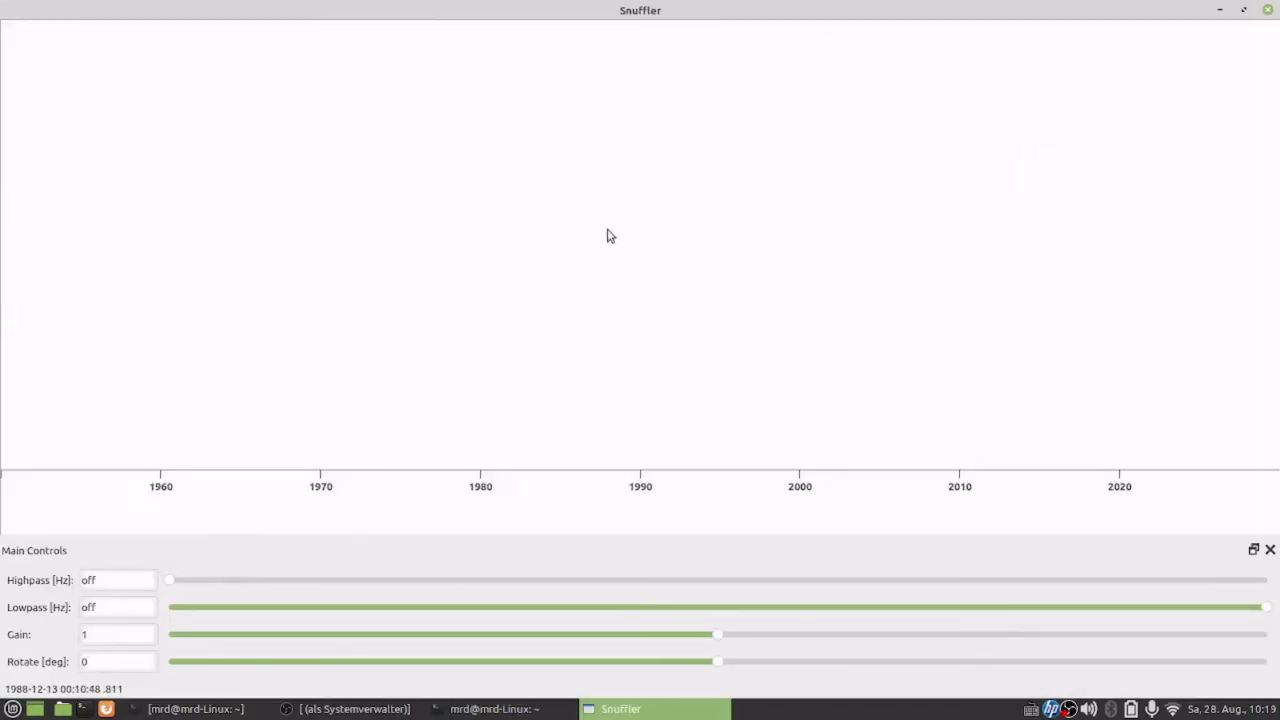
# Step: Open the builtin Catalog Search panel and set its Min Magnitude to 8
pyautogui.rightClick(587, 225)
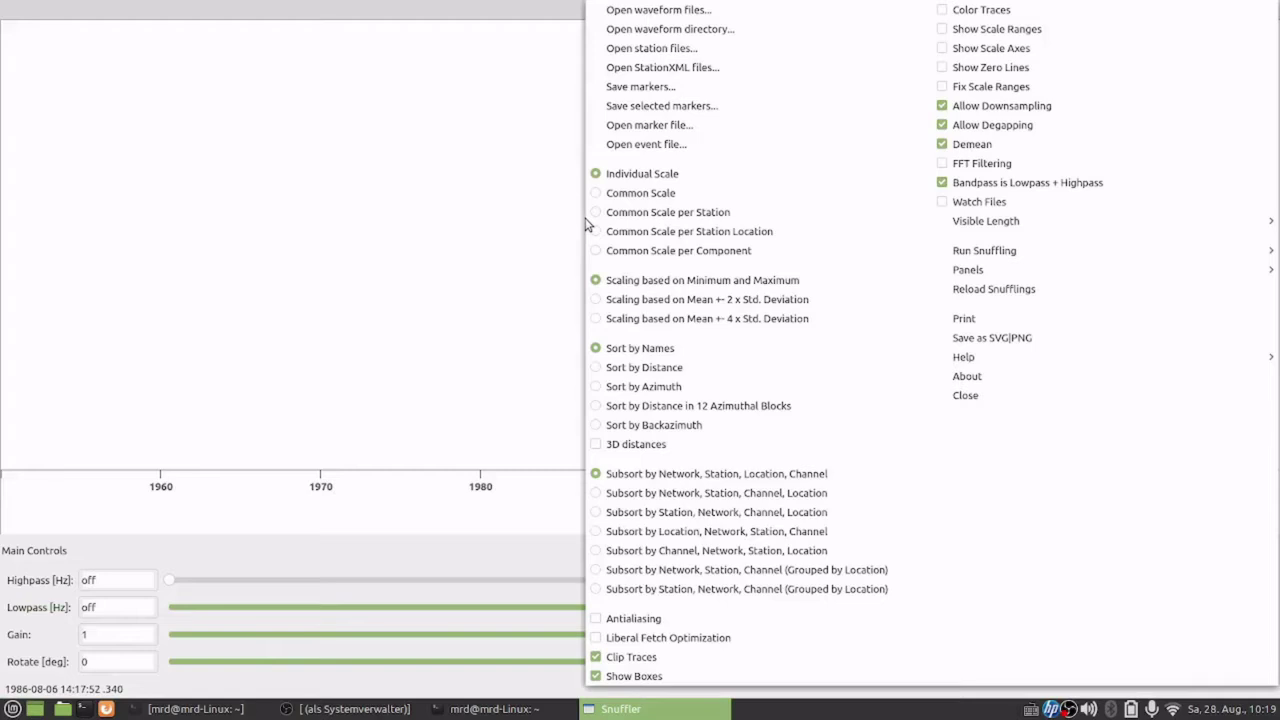
pyautogui.moveTo(968, 270)
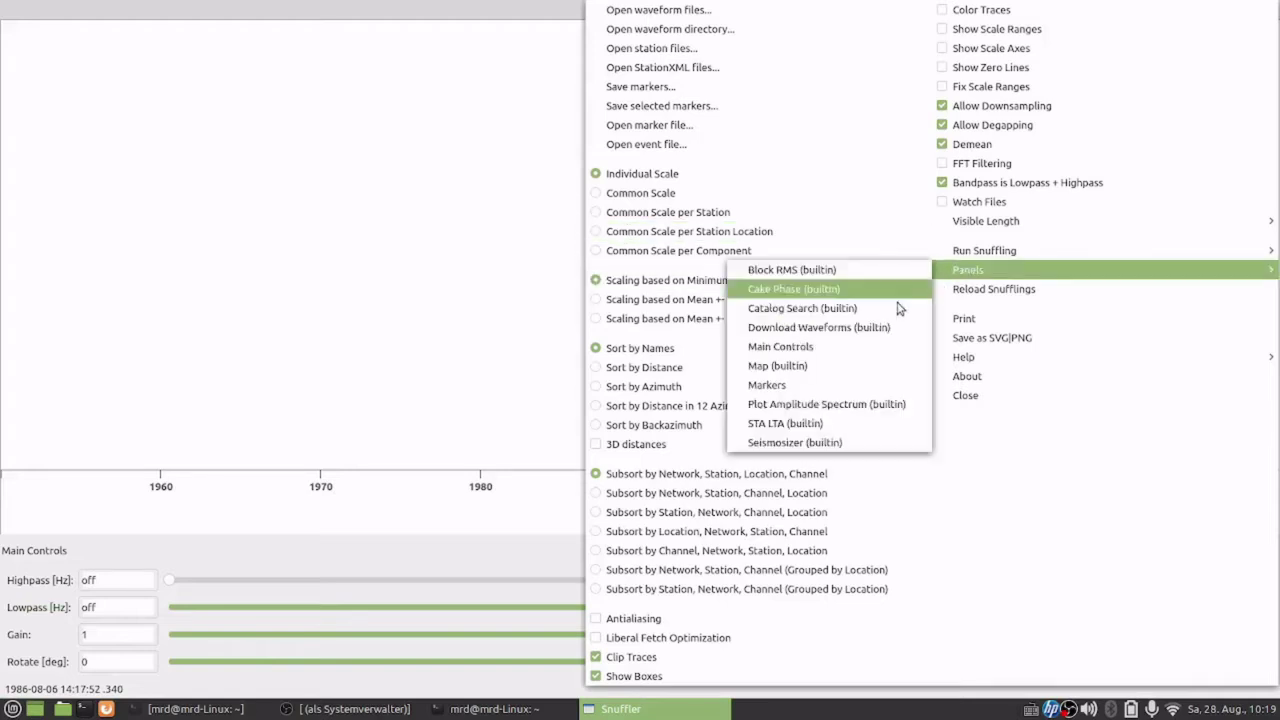
pyautogui.click(858, 314)
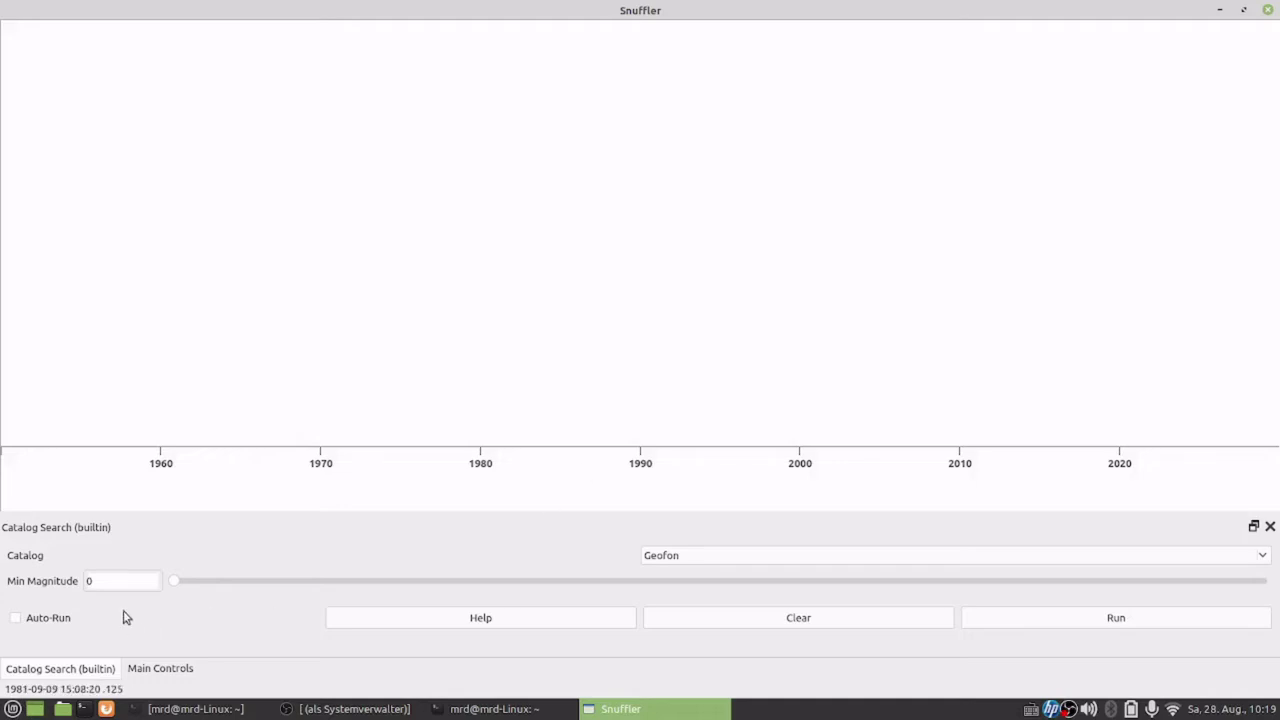
pyautogui.doubleClick(125, 584)
pyautogui.write('8')
pyautogui.press('Return')
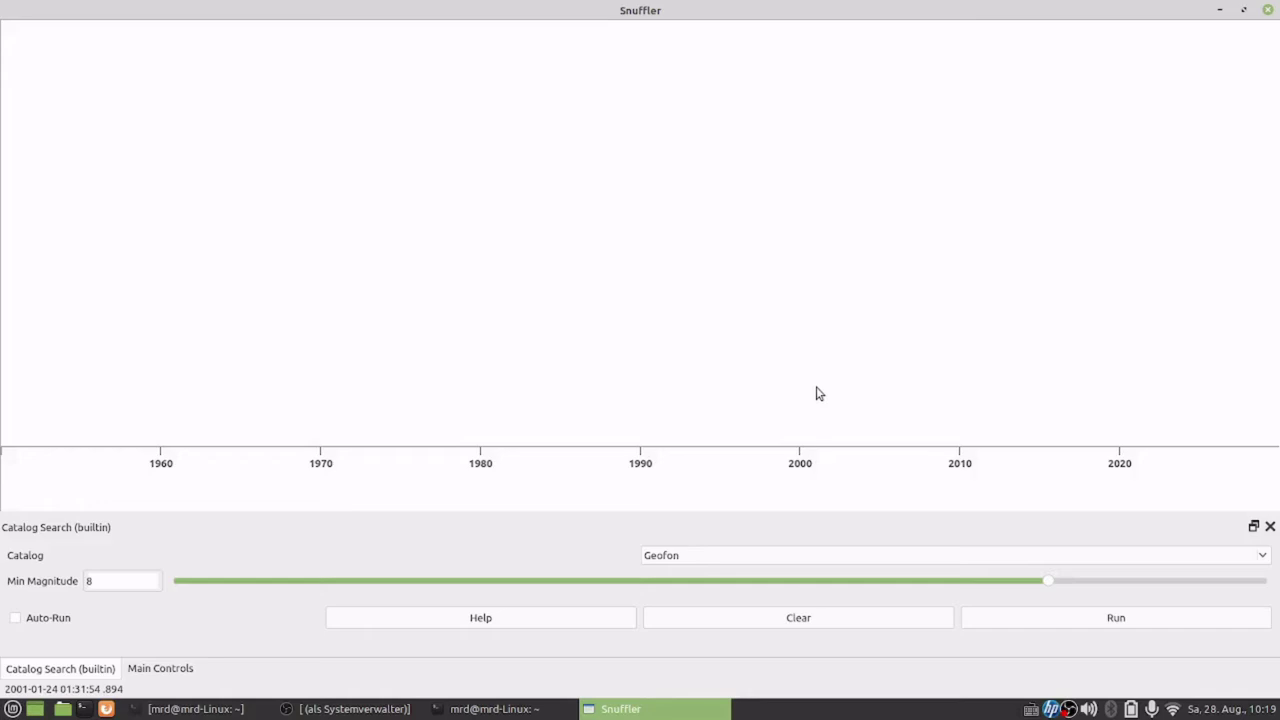
# Step: Jump the timeline to 2011-03-11 with 'goto' and run the Geofon catalog search
pyautogui.press(':')
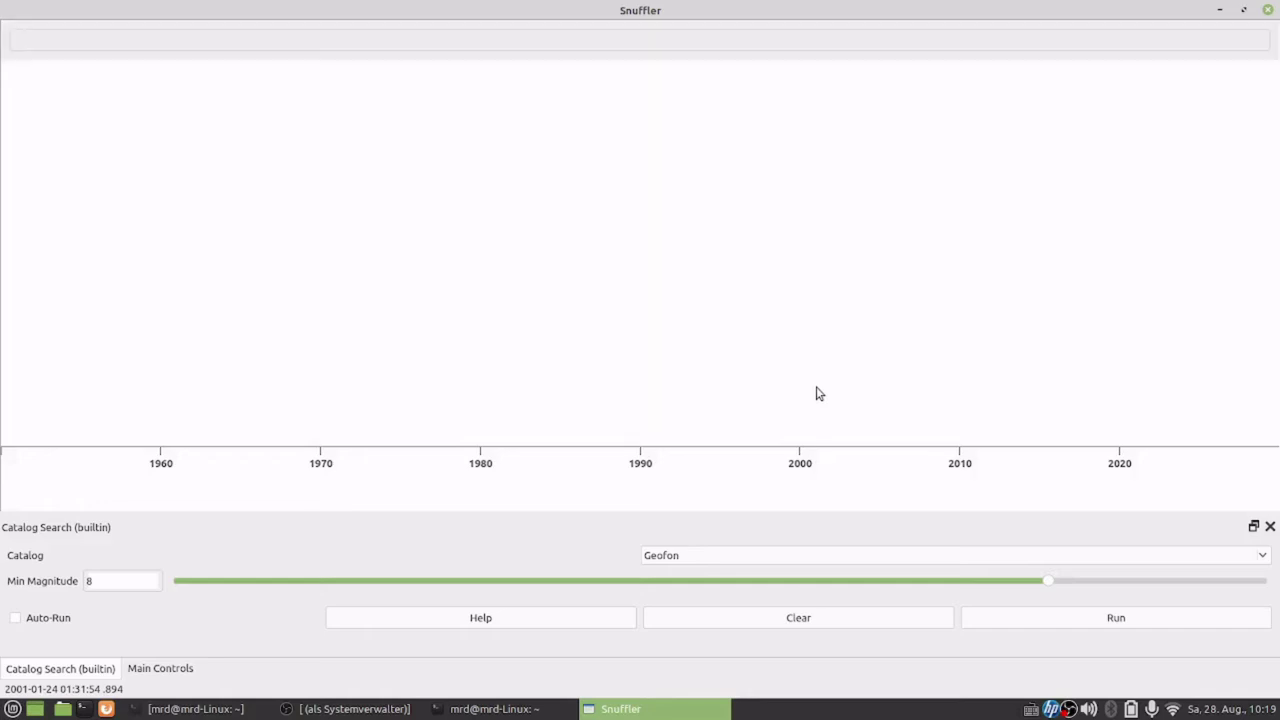
pyautogui.write('goto 2011-03')
pyautogui.write('-11')
pyautogui.press('Return')
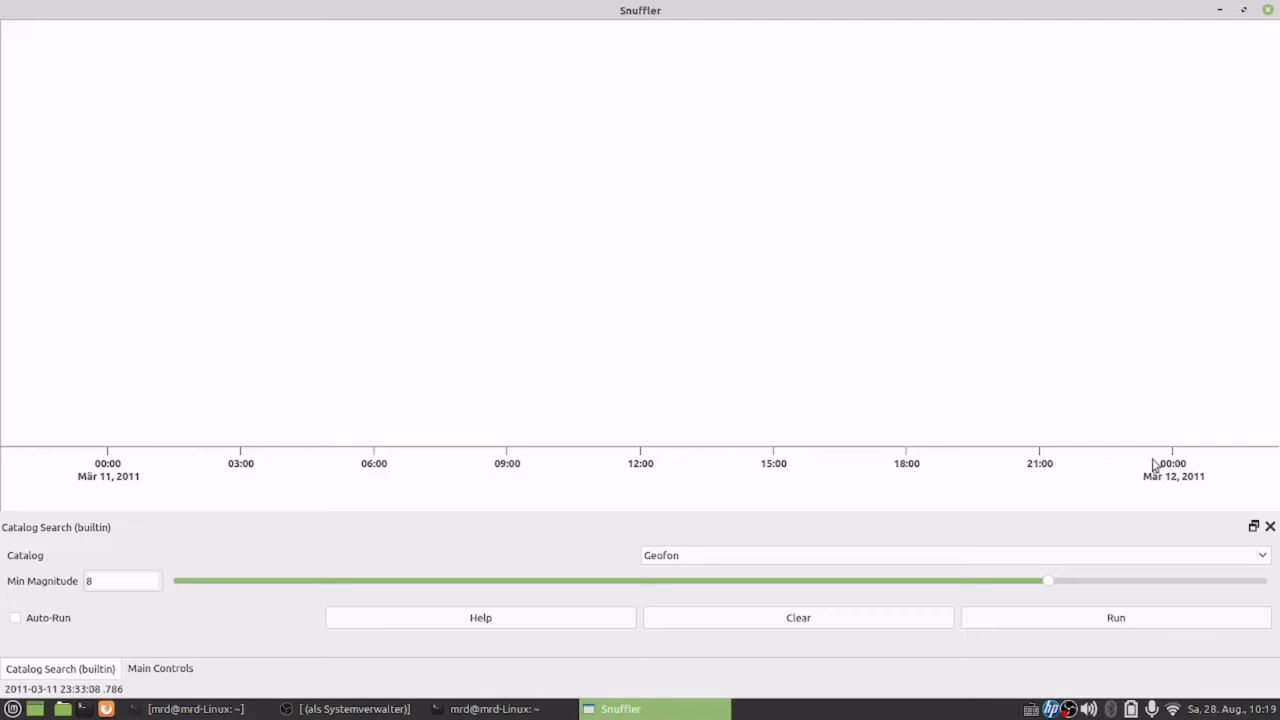
pyautogui.click(1120, 620)
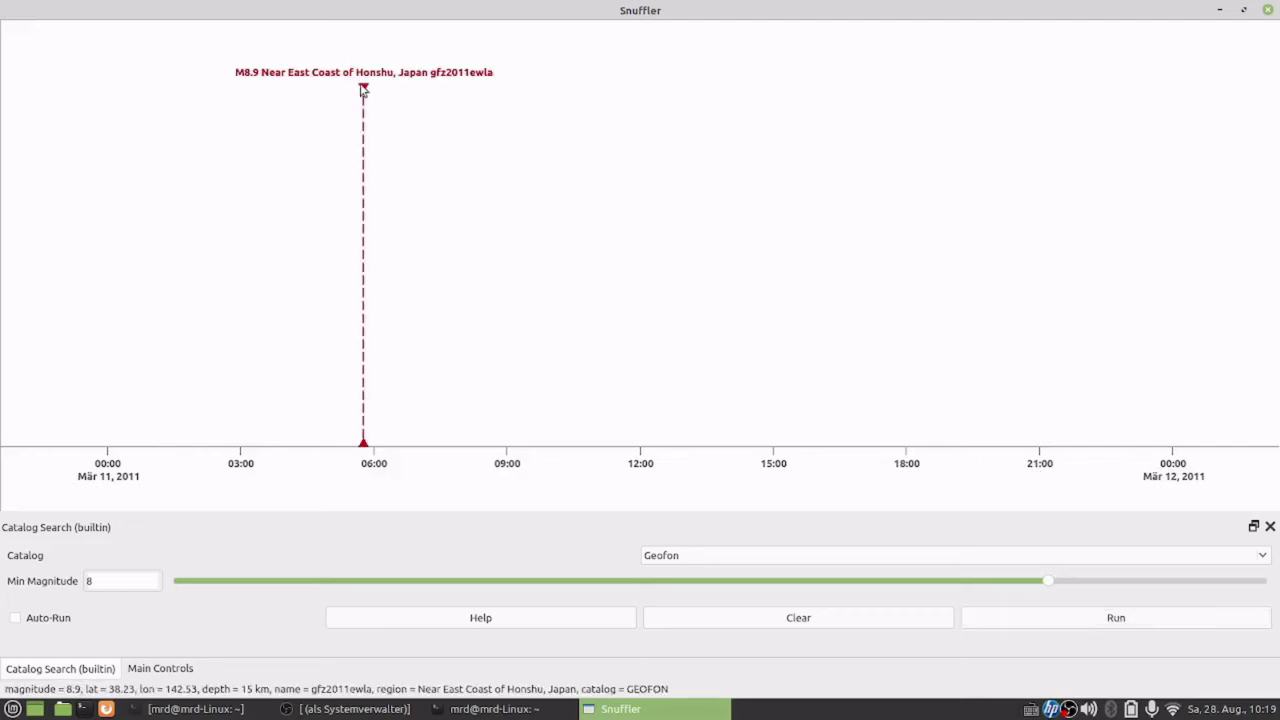
# Step: Open the builtin Download Waveforms panel and expand its Datacenter list
pyautogui.rightClick(487, 142)
pyautogui.moveTo(867, 270)
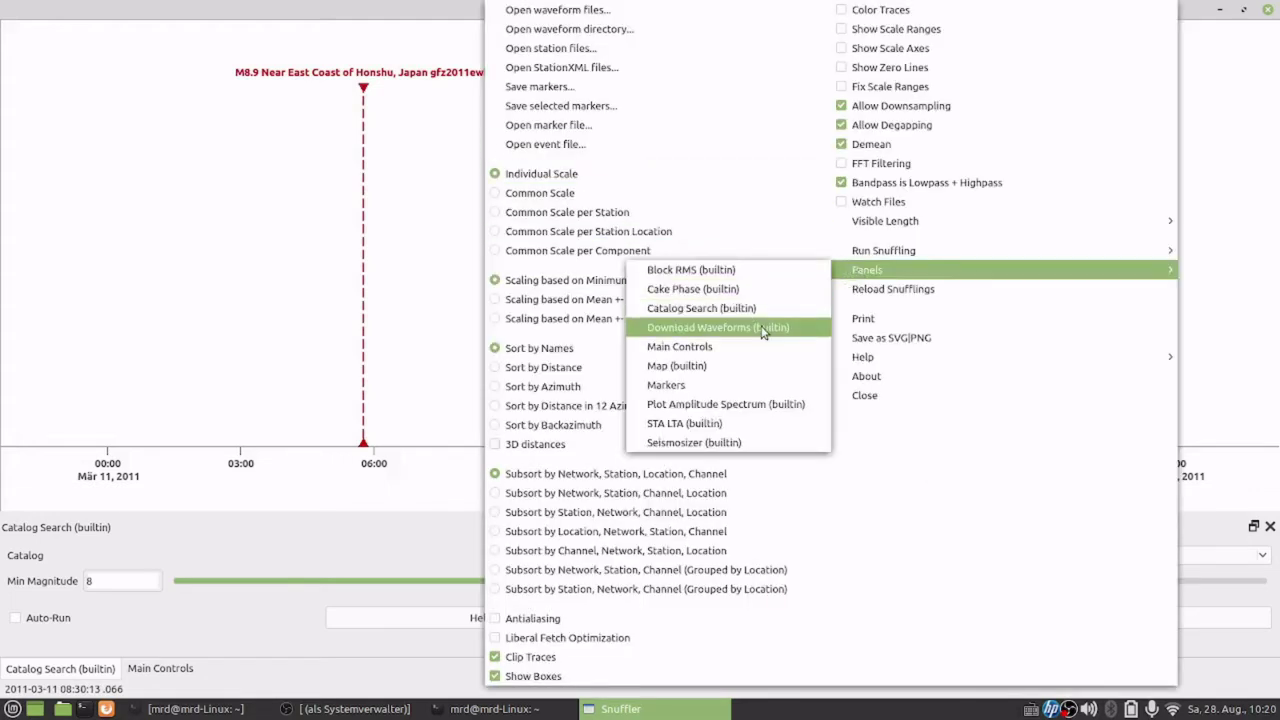
pyautogui.click(762, 331)
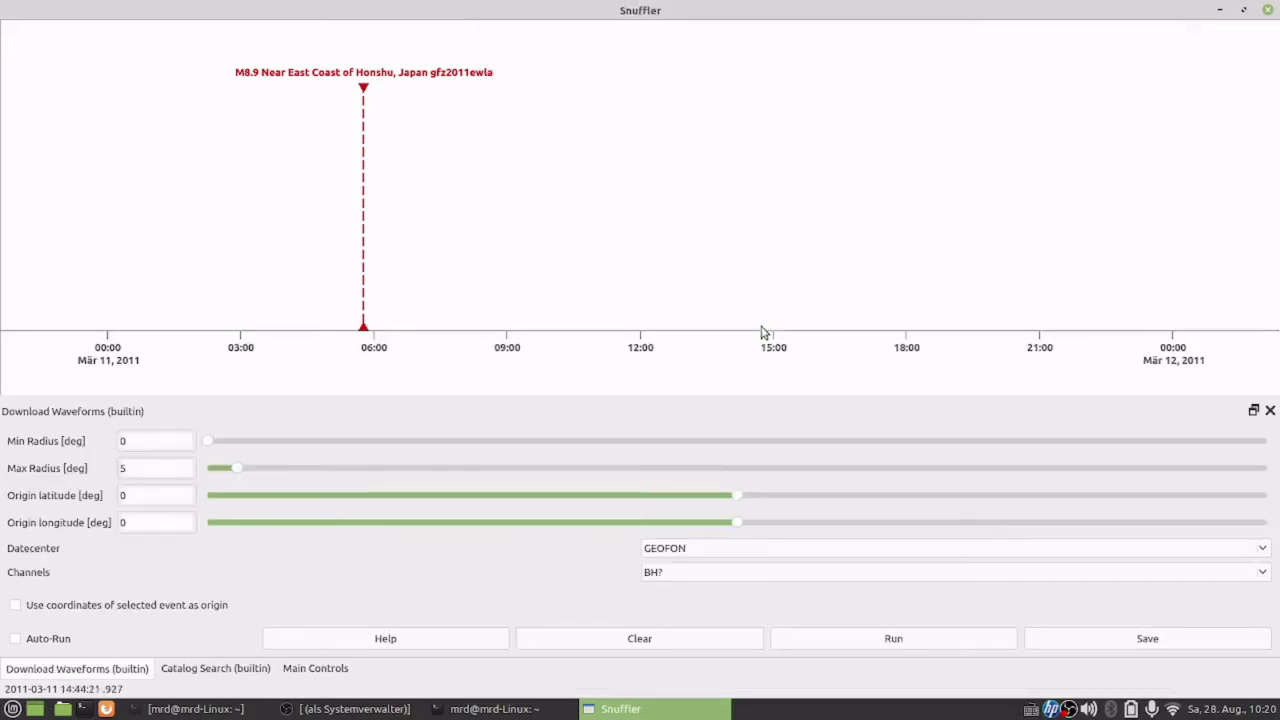
pyautogui.click(687, 556)
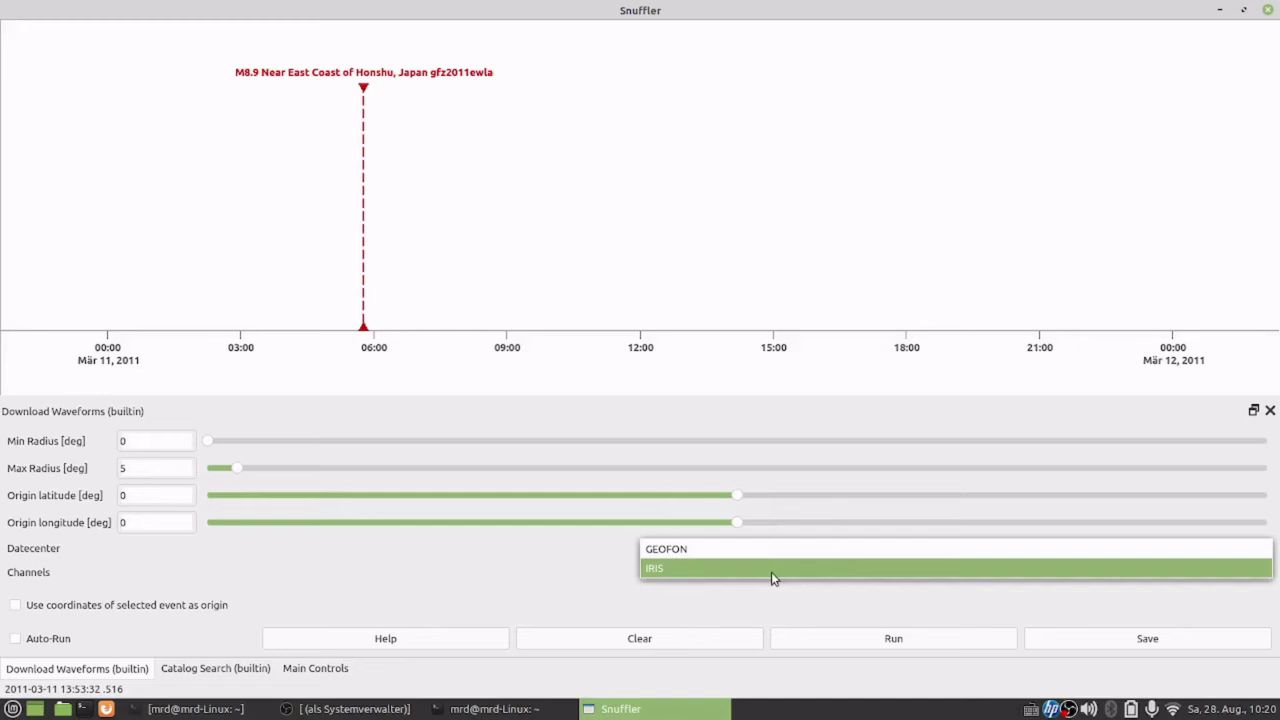
# Step: Configure the GEOFON download for BH? channels within a 40–45 degree radius
pyautogui.click(707, 549)
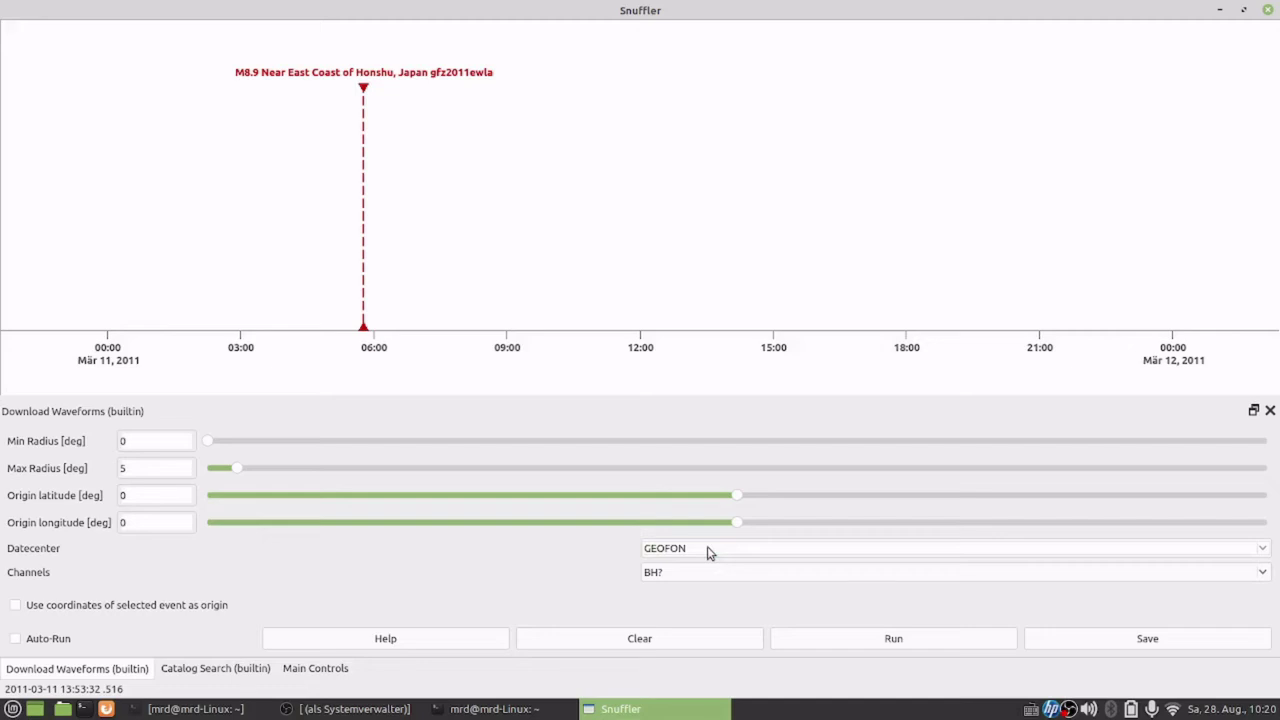
pyautogui.doubleClick(147, 441)
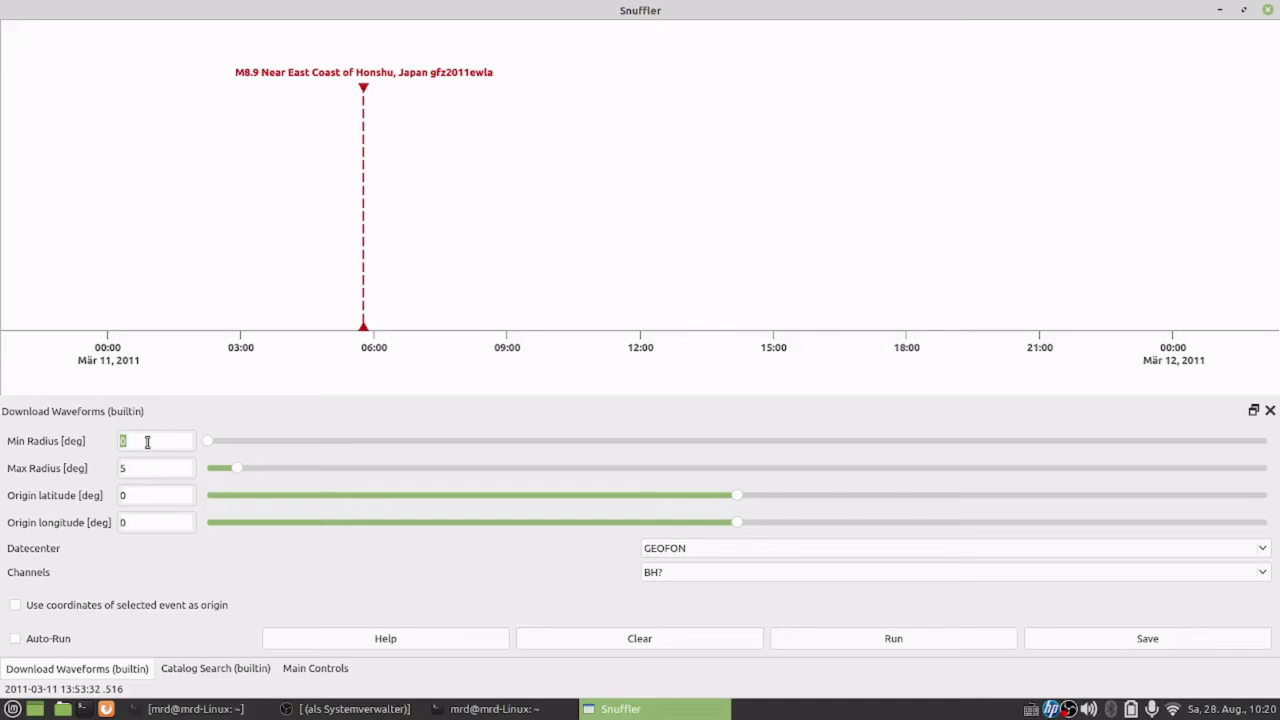
pyautogui.write('40')
pyautogui.doubleClick(145, 470)
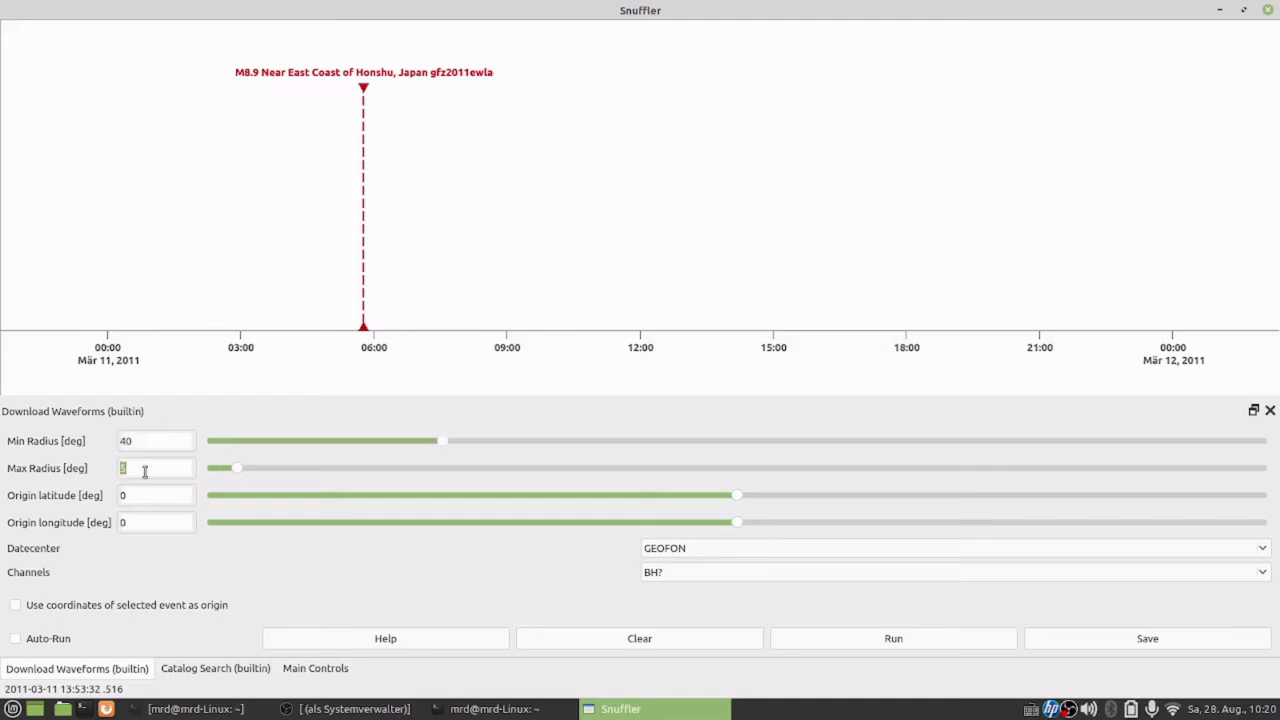
pyautogui.write('45')
pyautogui.press('Return')
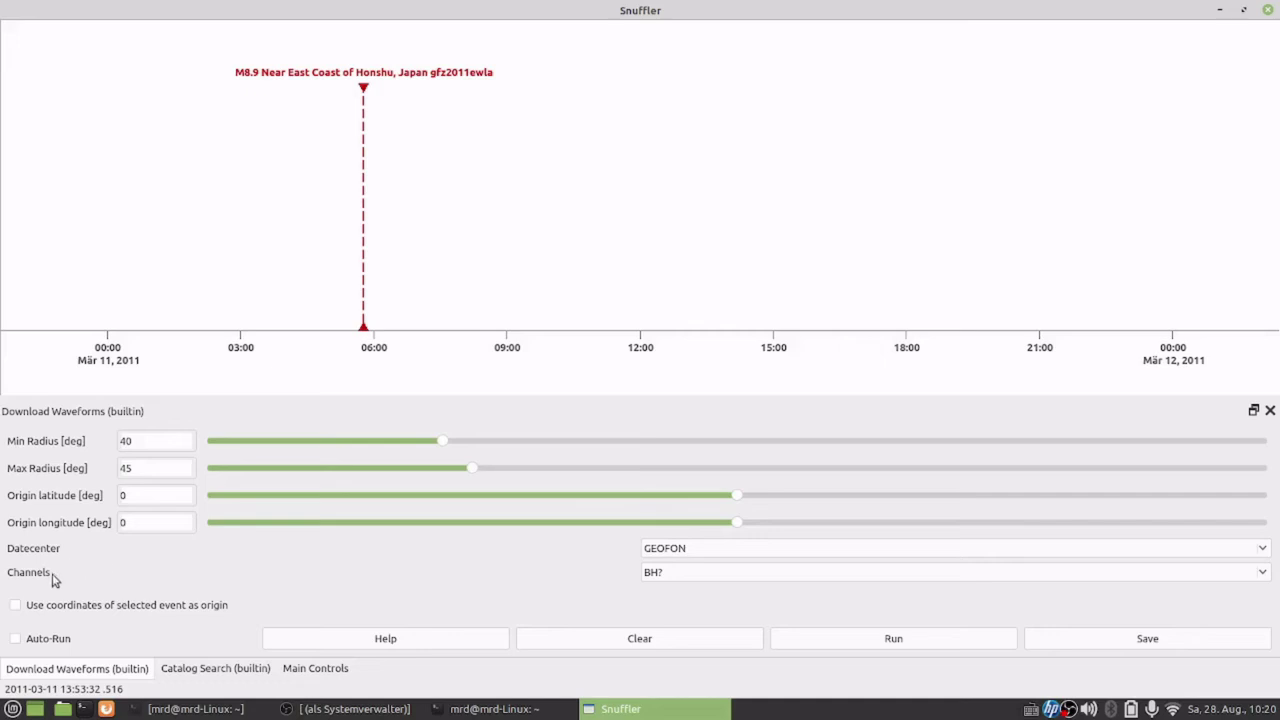
pyautogui.click(770, 580)
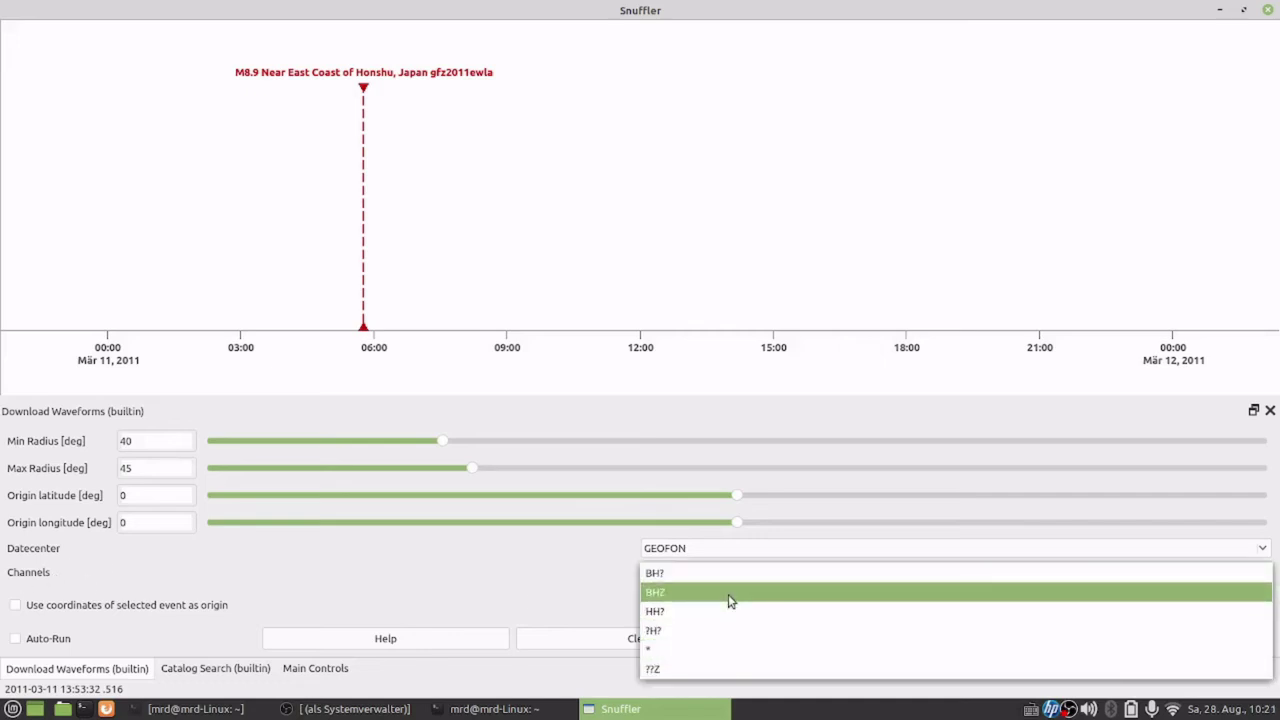
pyautogui.click(557, 567)
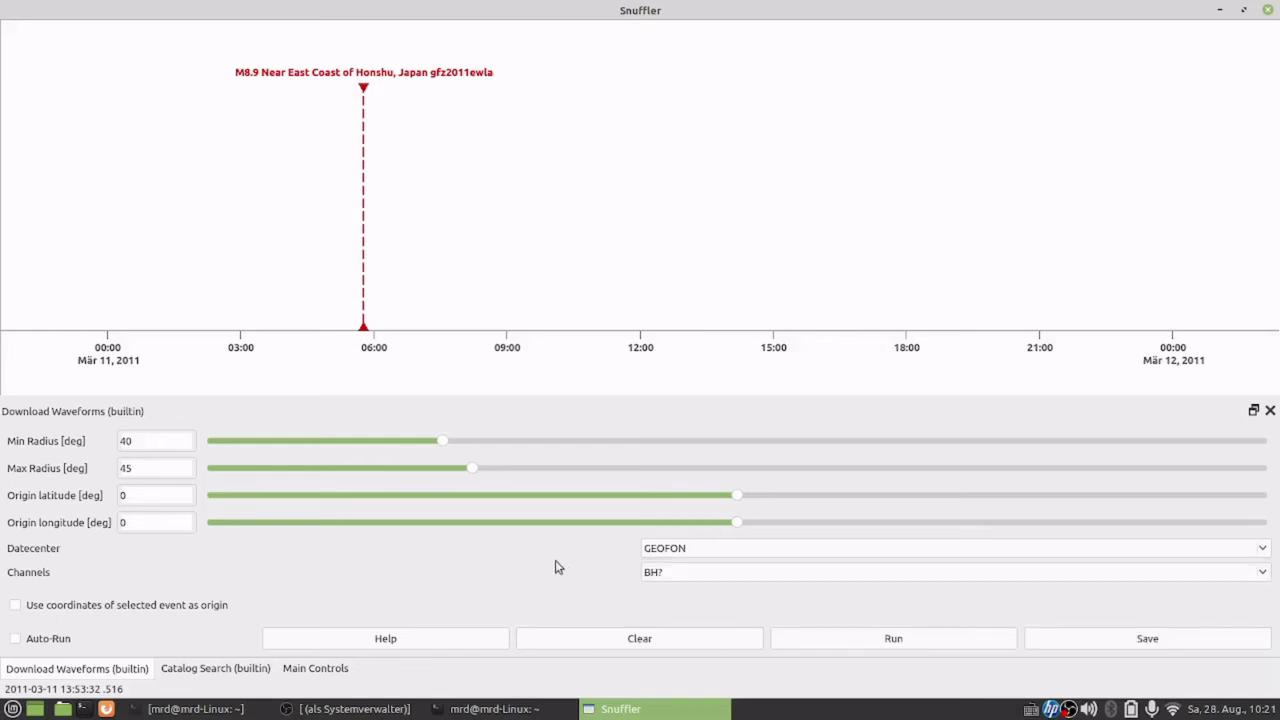
# Step: Run the waveform download and drag the splitter to give the trace area more height
pyautogui.click(862, 644)
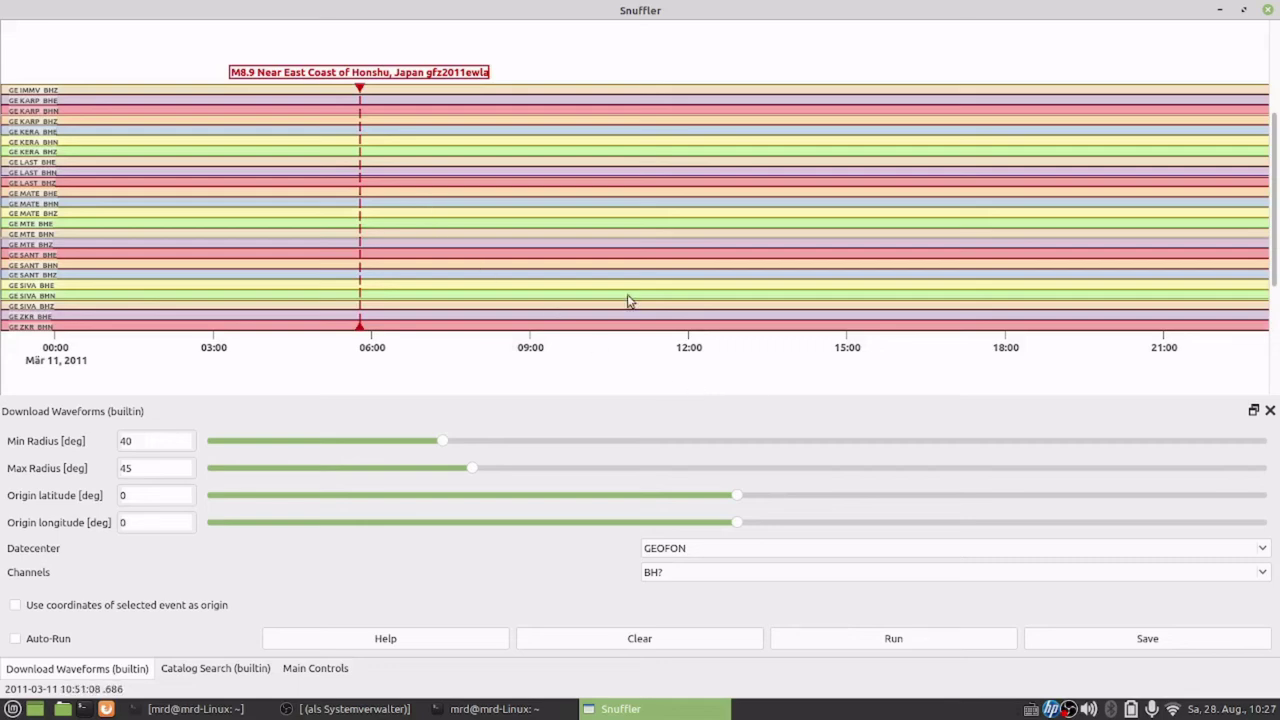
pyautogui.moveTo(508, 234)
pyautogui.mouseDown()
pyautogui.moveTo(505, 173)
pyautogui.moveTo(503, 268)
pyautogui.mouseUp()
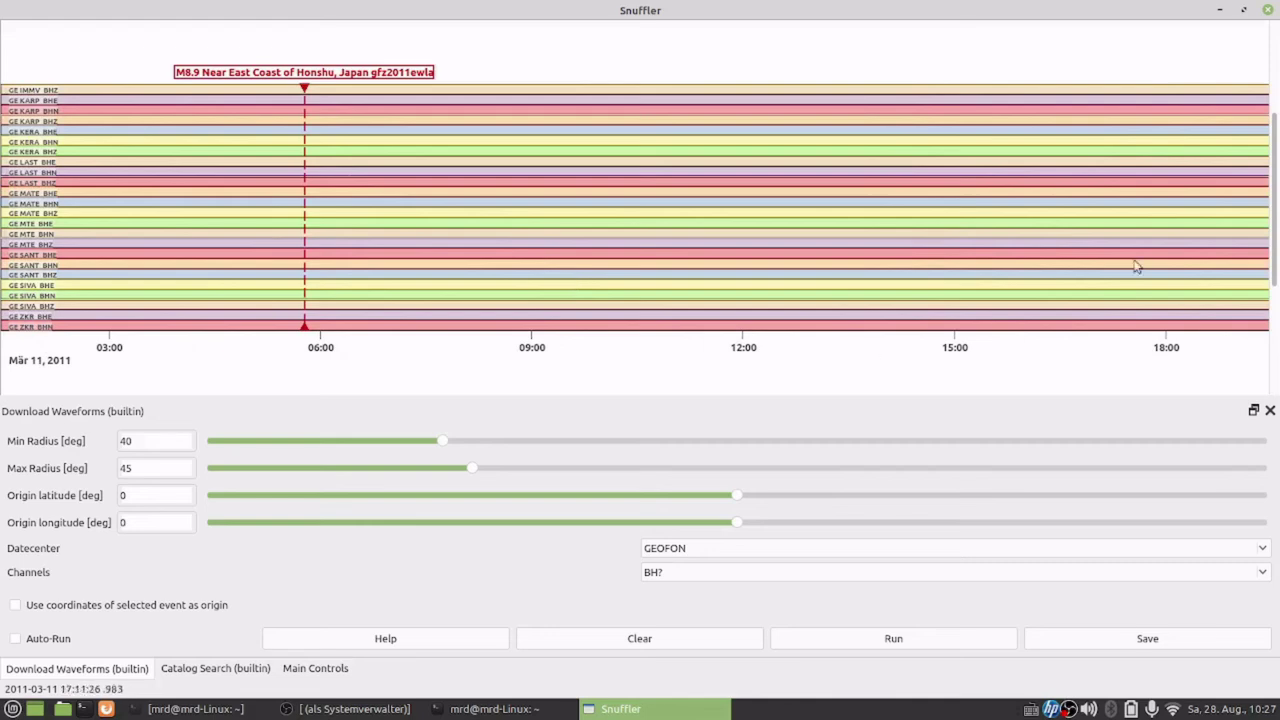
pyautogui.moveTo(1276, 195); pyautogui.dragTo(1276, 97)
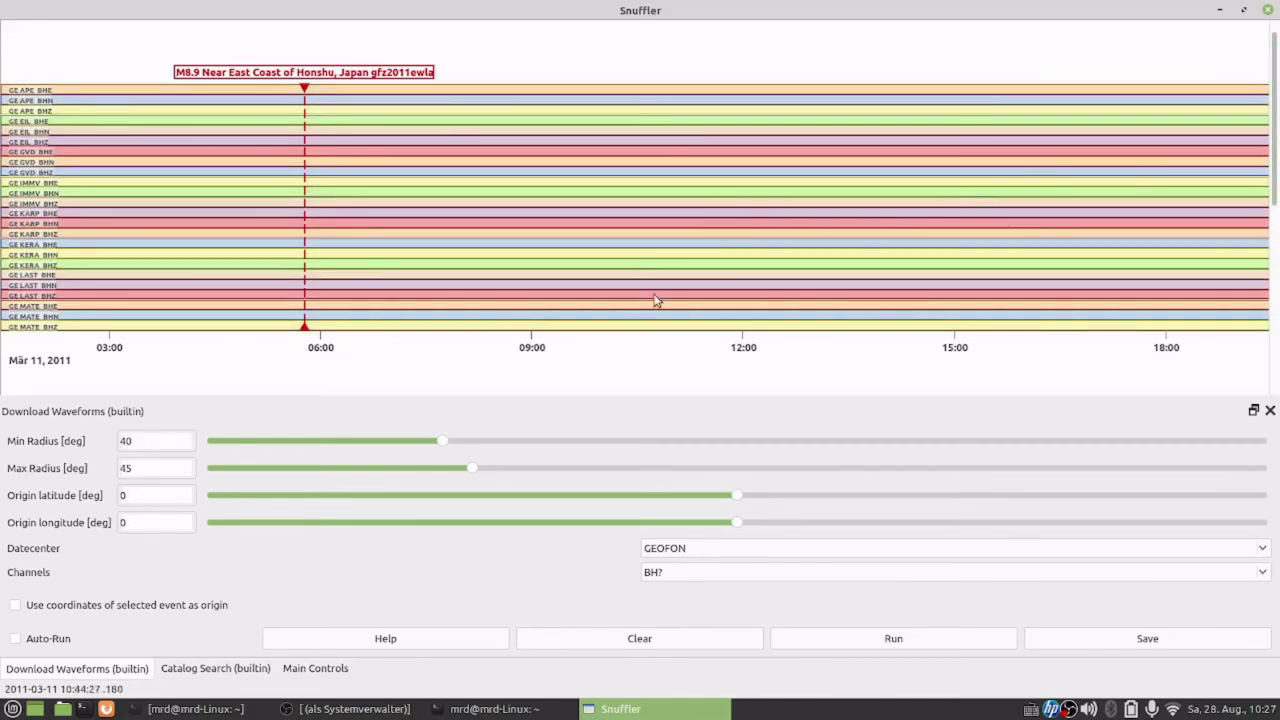
pyautogui.moveTo(757, 398); pyautogui.dragTo(746, 540)
# Step: Scroll over the traces to enlarge them to five rows, keeping the event marker in view
pyautogui.moveTo(632, 260)
pyautogui.mouseDown()
pyautogui.moveTo(689, 351)
pyautogui.moveTo(603, 323)
pyautogui.moveTo(559, 145)
pyautogui.mouseUp()
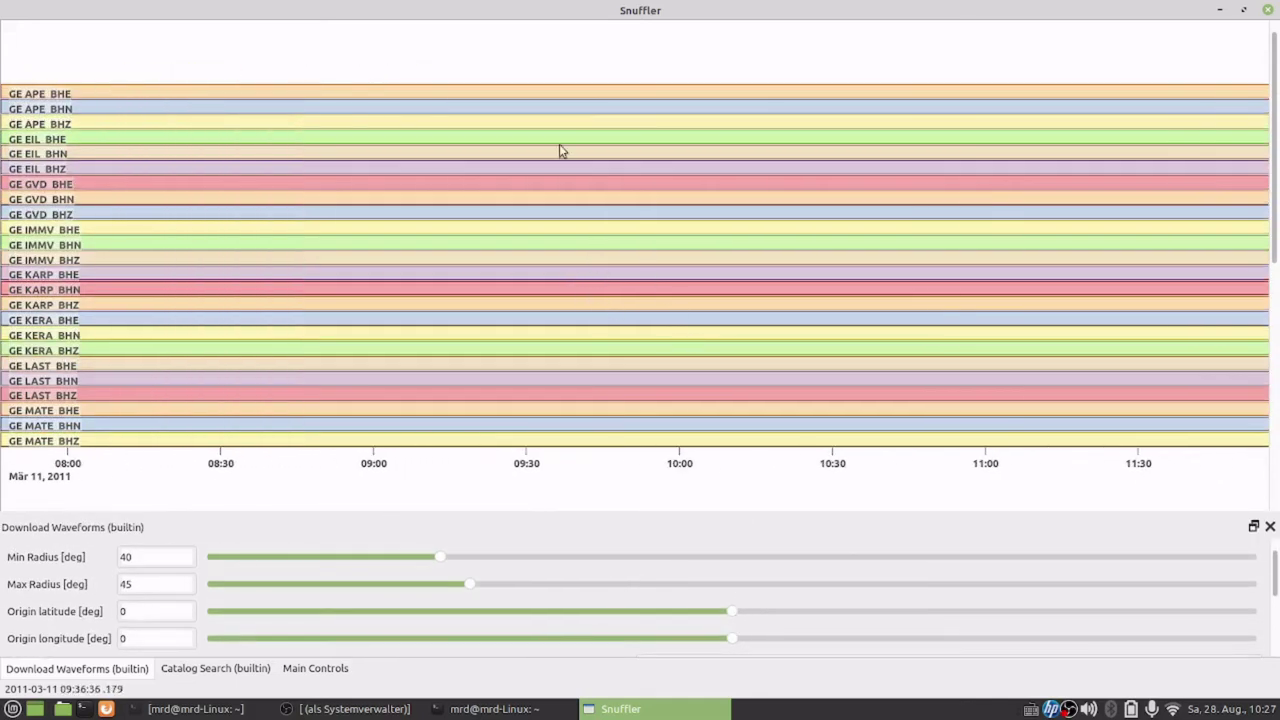
pyautogui.scroll(2, 559, 150)
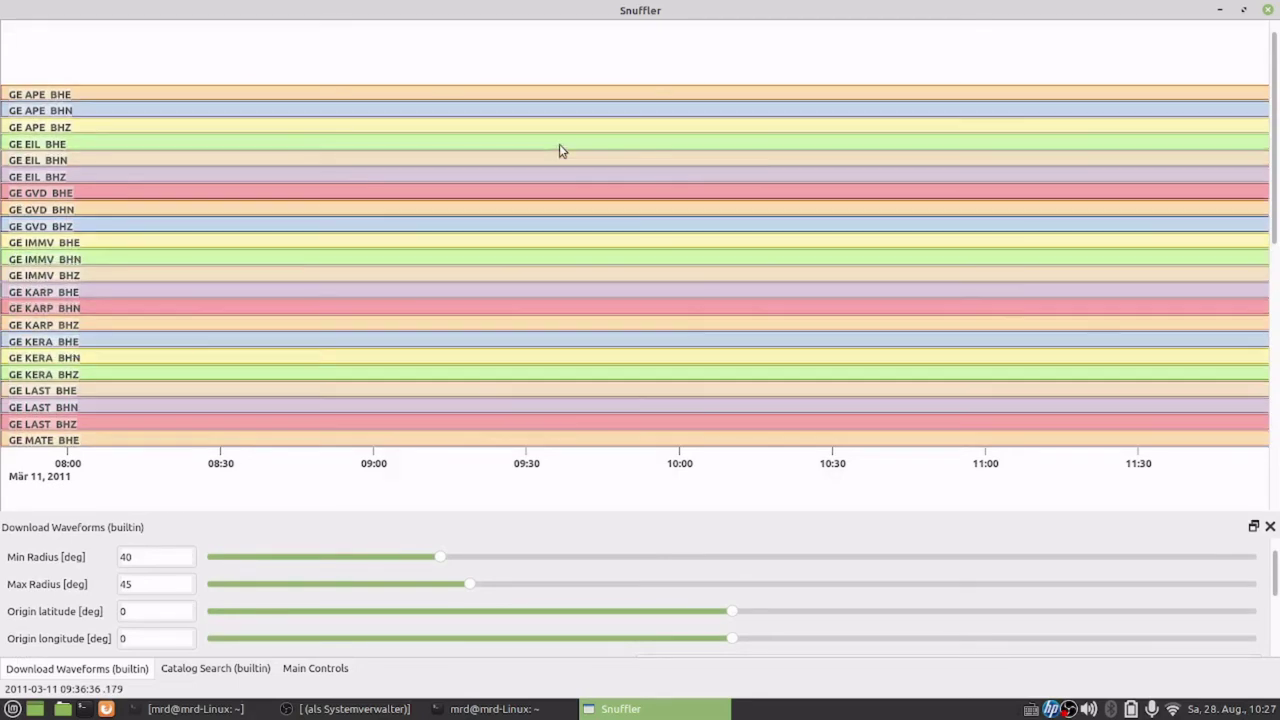
pyautogui.scroll(2, 559, 150)
pyautogui.scroll(2, 559, 150)
pyautogui.scroll(2, 559, 150)
pyautogui.scroll(2, 559, 145)
pyautogui.scroll(2, 559, 145)
pyautogui.scroll(2, 559, 145)
pyautogui.scroll(2, 559, 145)
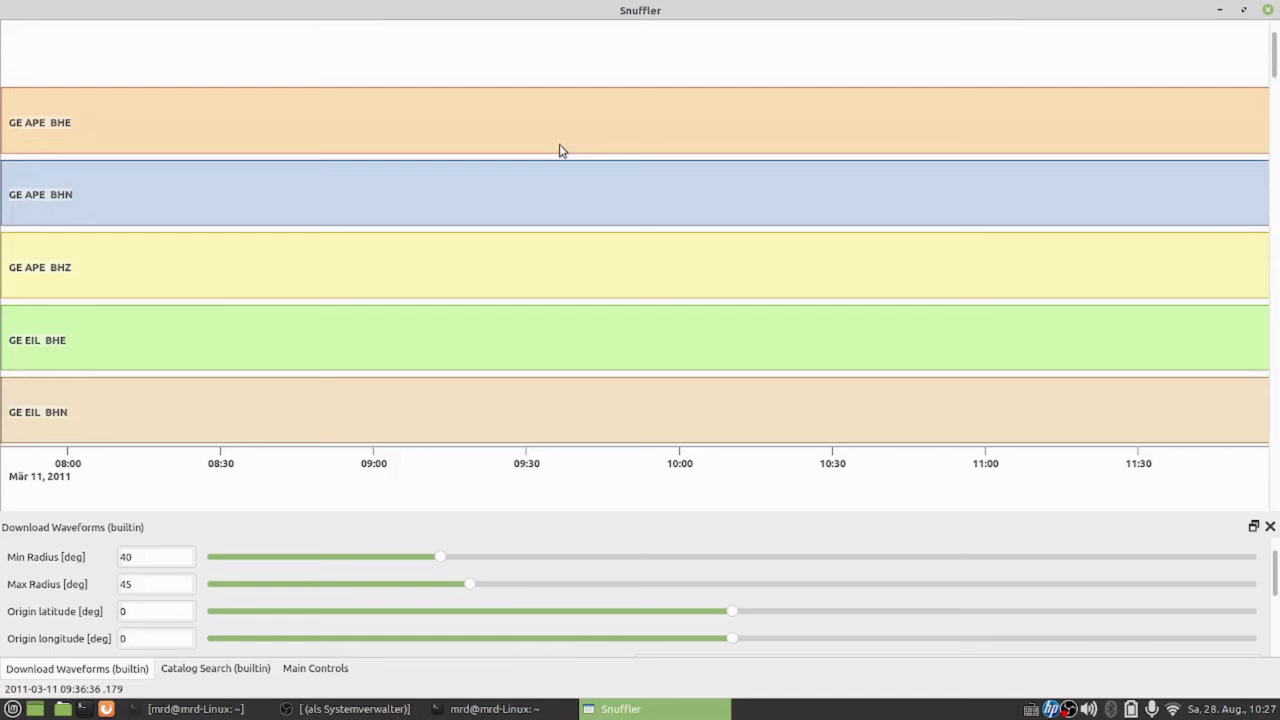
pyautogui.moveTo(508, 274); pyautogui.dragTo(540, 200)
# Step: Set the visible trace length to Long and zoom to the hour after the event
pyautogui.rightClick(540, 200)
pyautogui.moveTo(1000, 221)
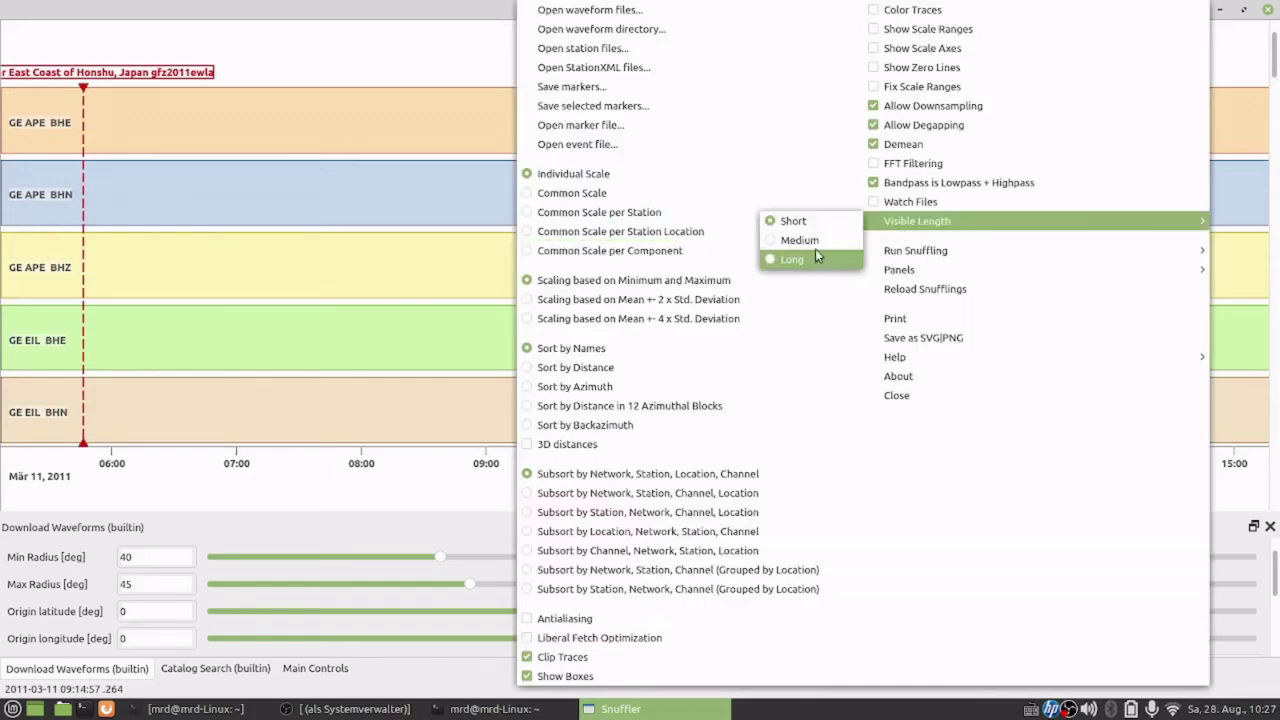
pyautogui.click(815, 257)
pyautogui.moveTo(517, 287)
pyautogui.mouseDown()
pyautogui.moveTo(566, 420)
pyautogui.moveTo(403, 354)
pyautogui.moveTo(597, 314)
pyautogui.moveTo(786, 303)
pyautogui.moveTo(540, 194)
pyautogui.moveTo(414, 229)
pyautogui.moveTo(472, 334)
pyautogui.moveTo(491, 434)
pyautogui.moveTo(483, 374)
pyautogui.moveTo(458, 333)
pyautogui.moveTo(466, 314)
pyautogui.moveTo(523, 320)
pyautogui.mouseUp()
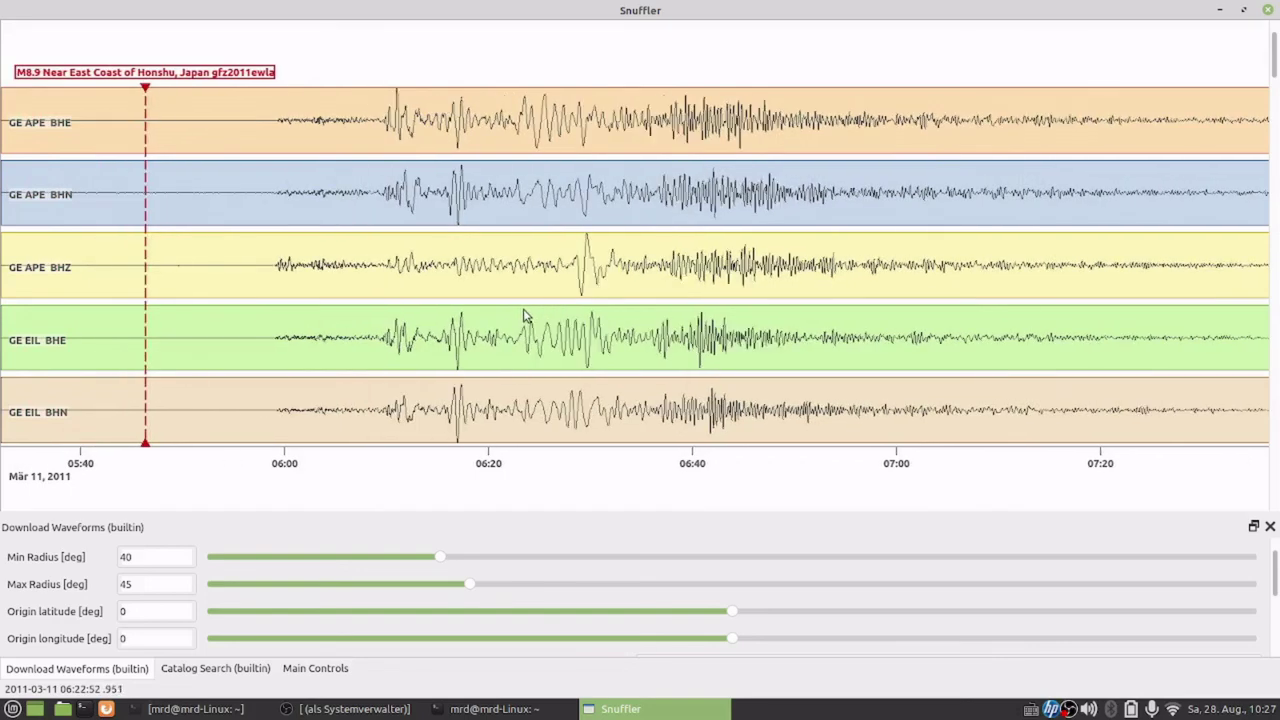
# Step: Set the Highpass slider in Main Controls to about 0.053 Hz
pyautogui.click(305, 670)
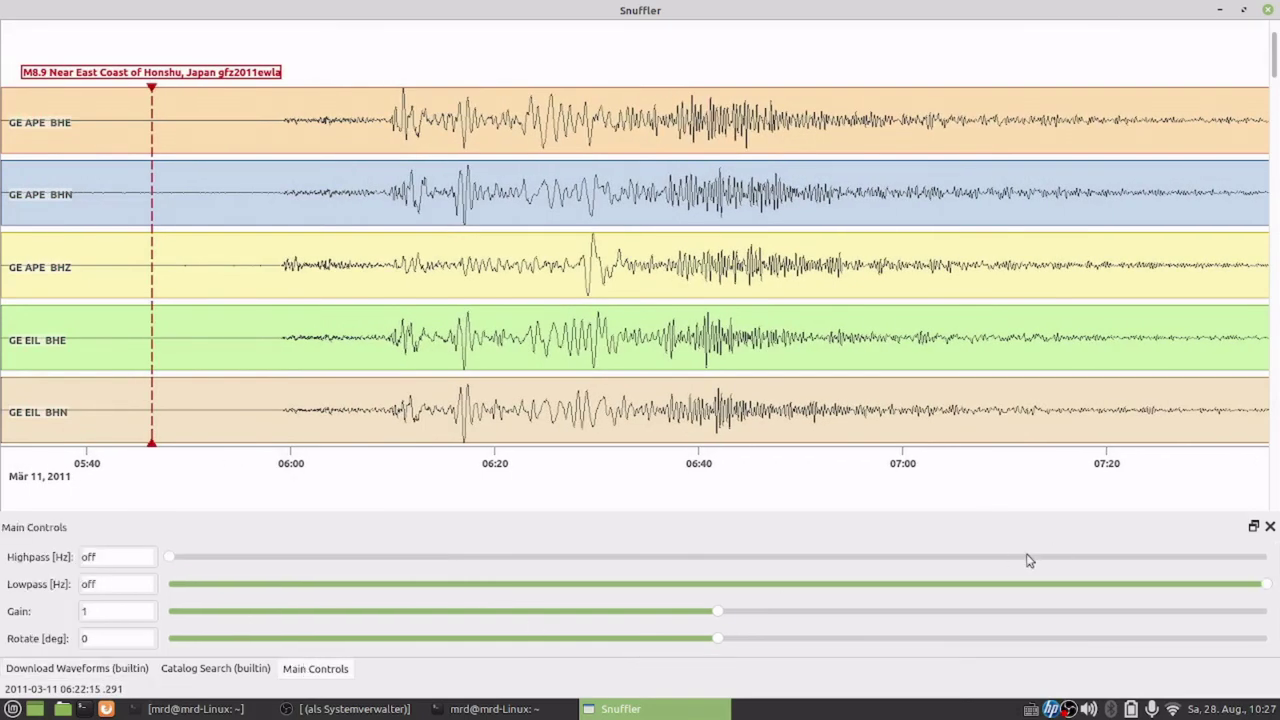
pyautogui.moveTo(171, 558); pyautogui.dragTo(376, 560)
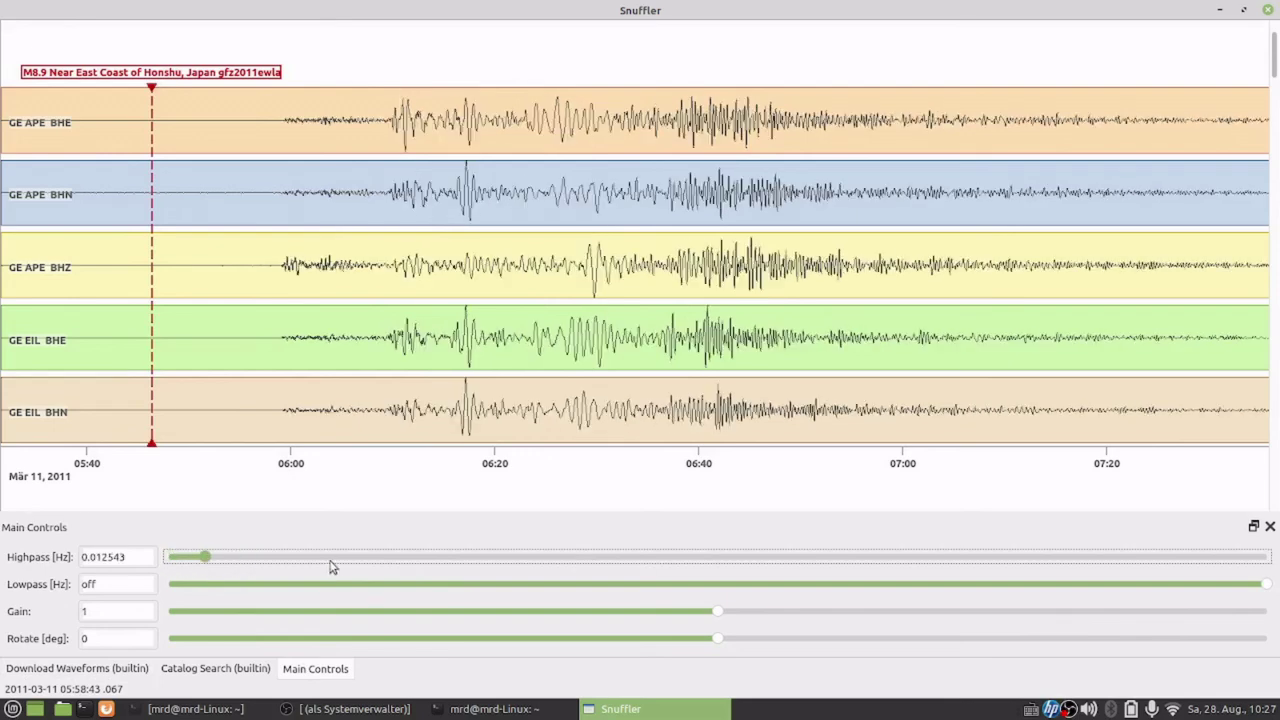
pyautogui.moveTo(512, 570); pyautogui.dragTo(432, 562)
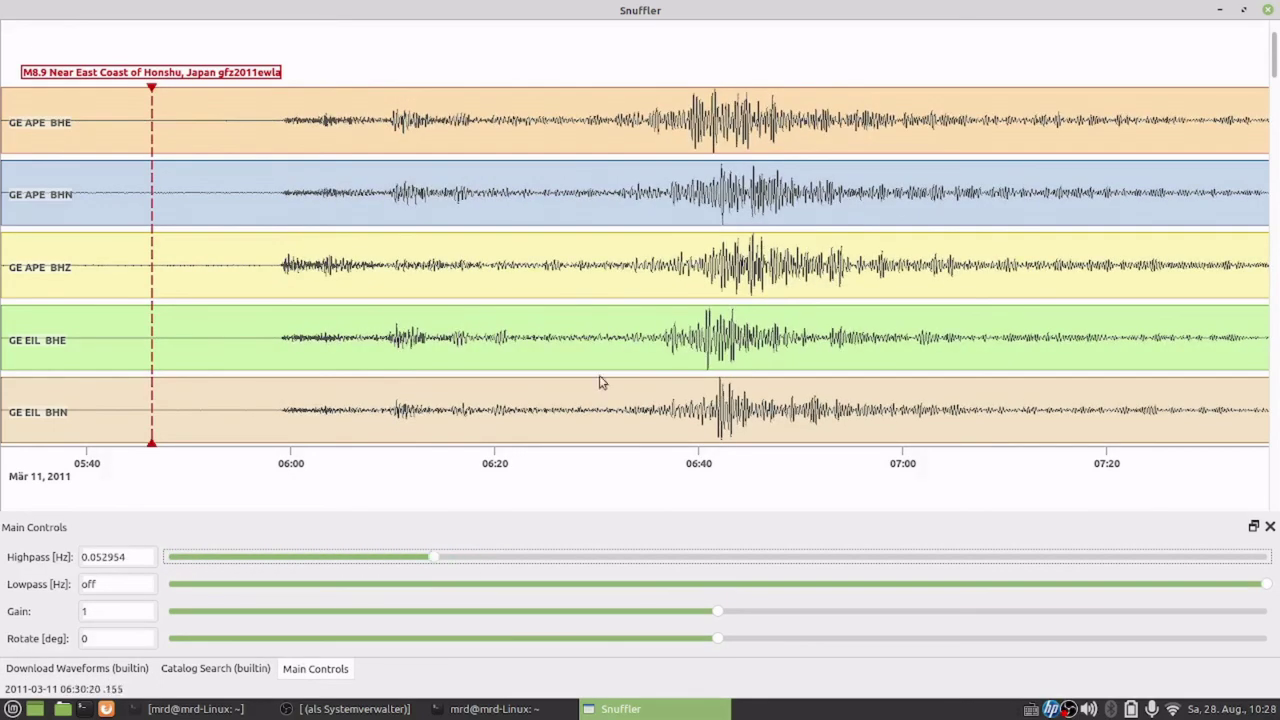
pyautogui.rightClick(430, 224)
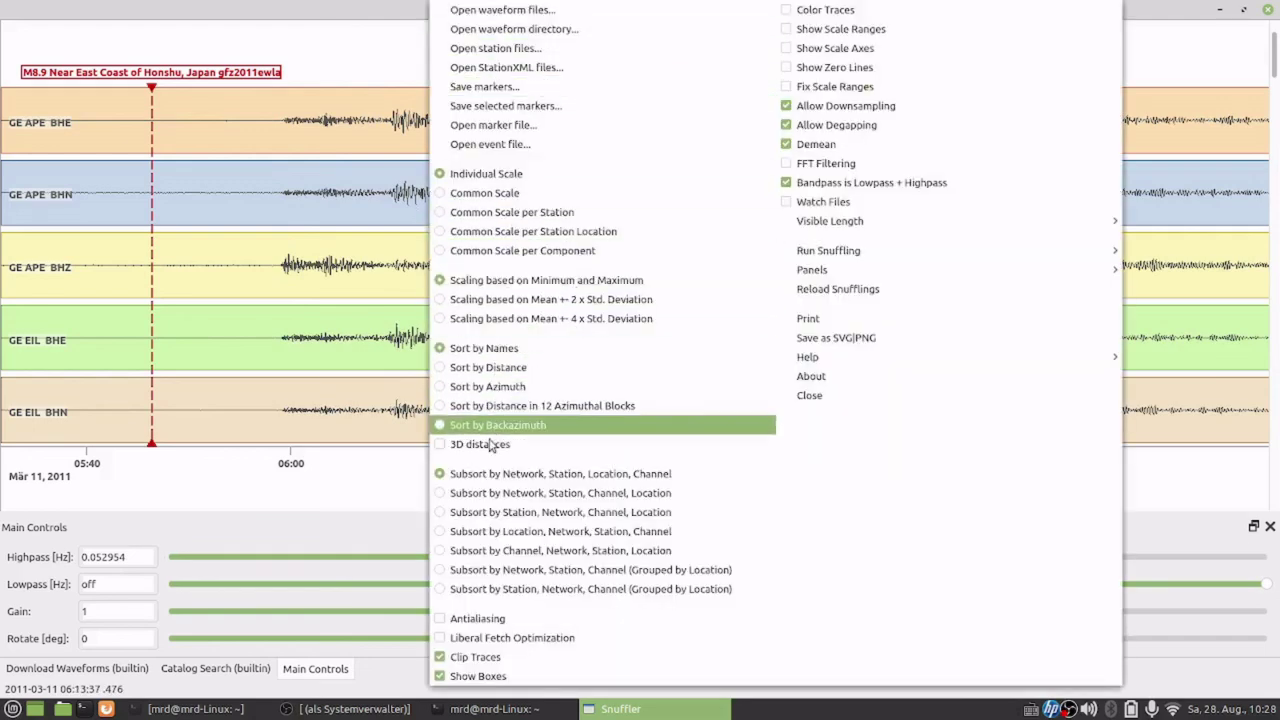
pyautogui.click(322, 512)
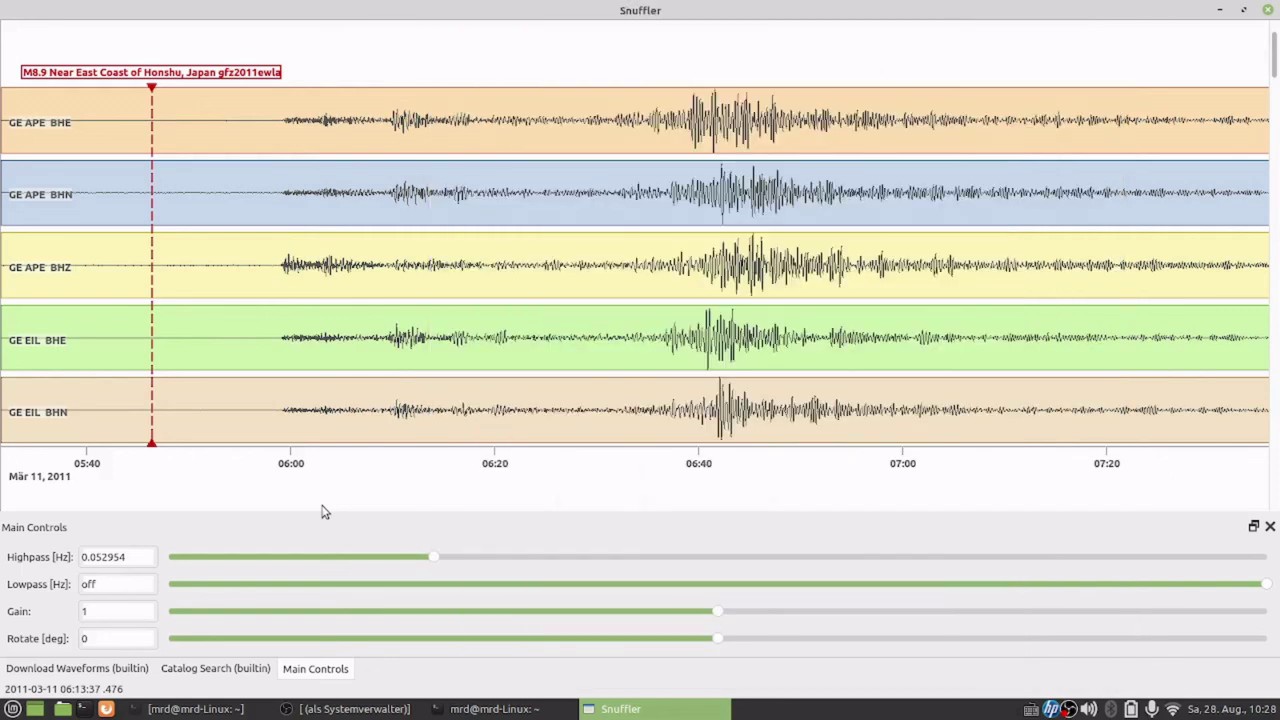